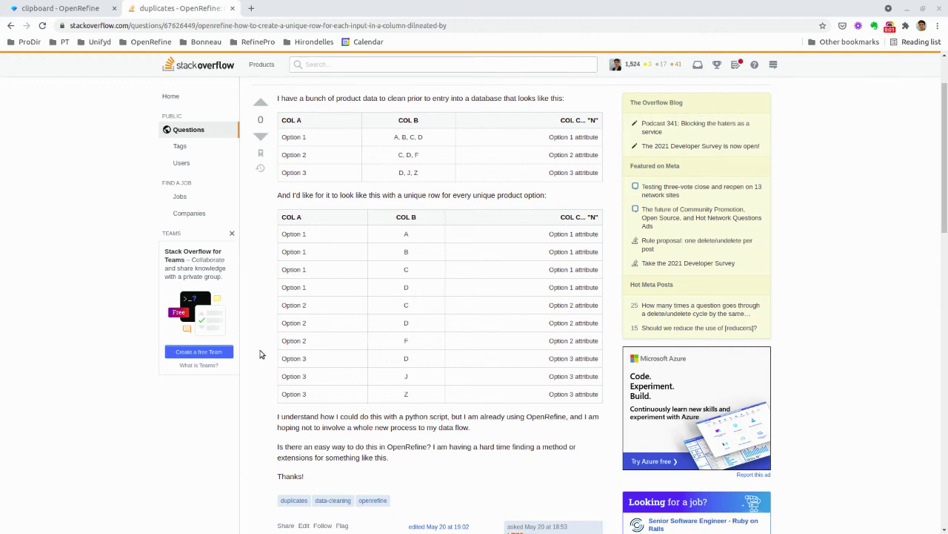
Step: Review the question's tables, highlighting Option 1, A, B, C and D, then return to the OpenRefine clipboard project
{"action": "scroll", "coordinate": [261, 354], "scroll_direction": "up", "scroll_amount": 2}
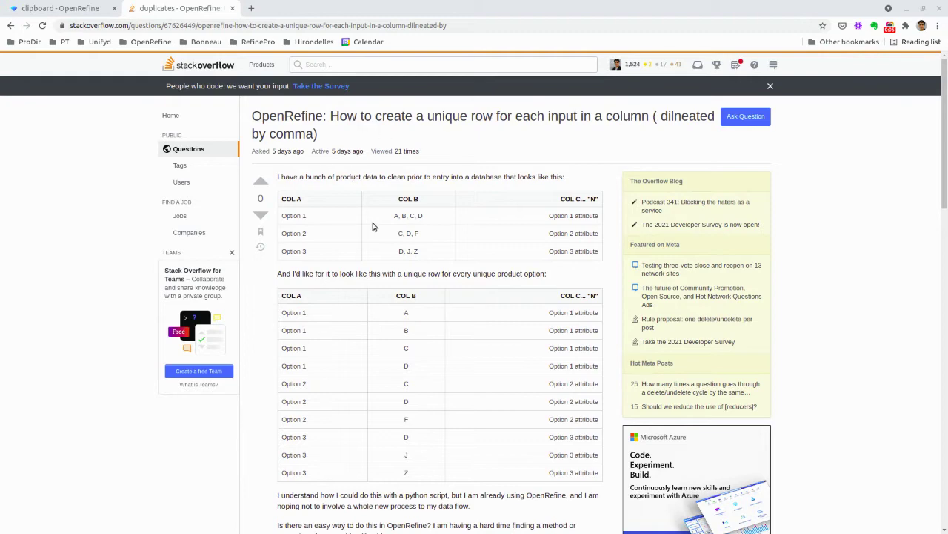
{"action": "scroll", "coordinate": [374, 226], "scroll_direction": "down", "scroll_amount": 2}
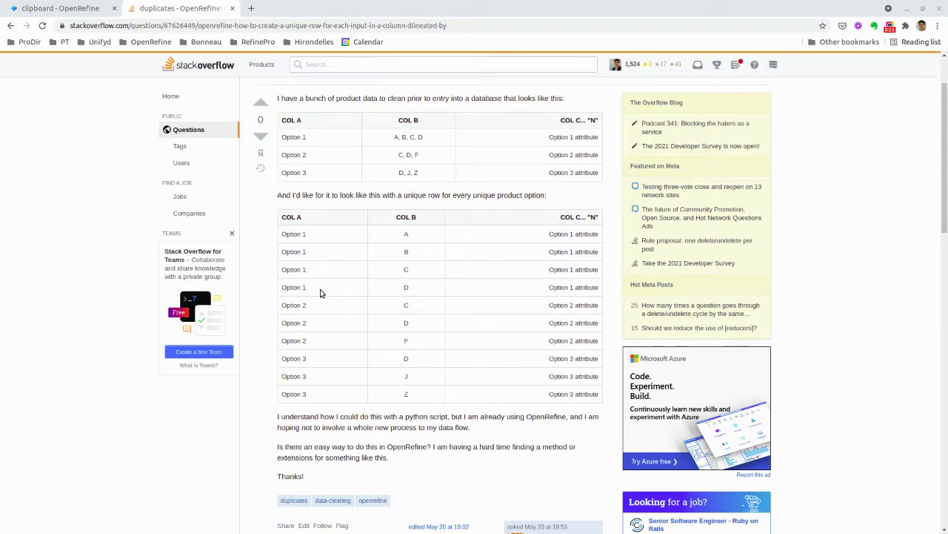
{"action": "left_click_drag", "start_coordinate": [283, 138], "coordinate": [311, 139]}
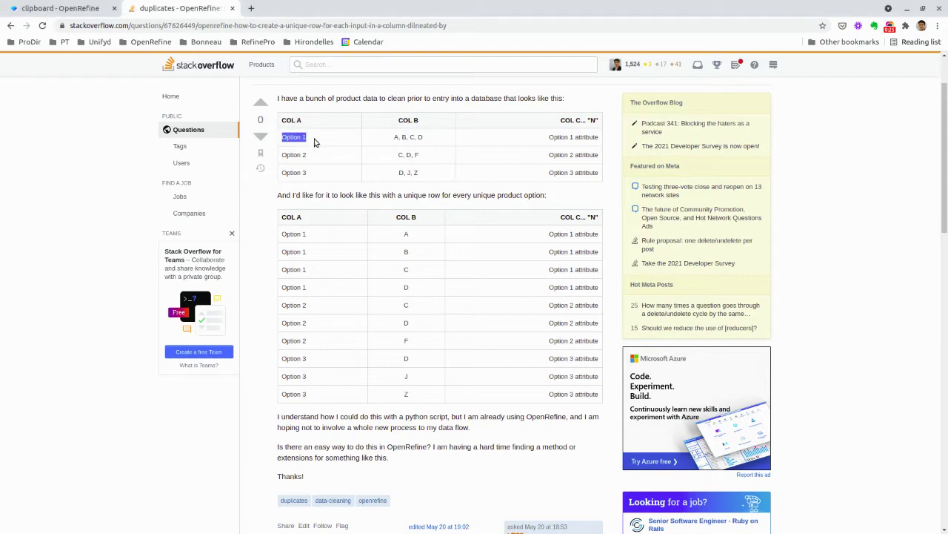
{"action": "left_click_drag", "start_coordinate": [380, 137], "coordinate": [416, 138]}
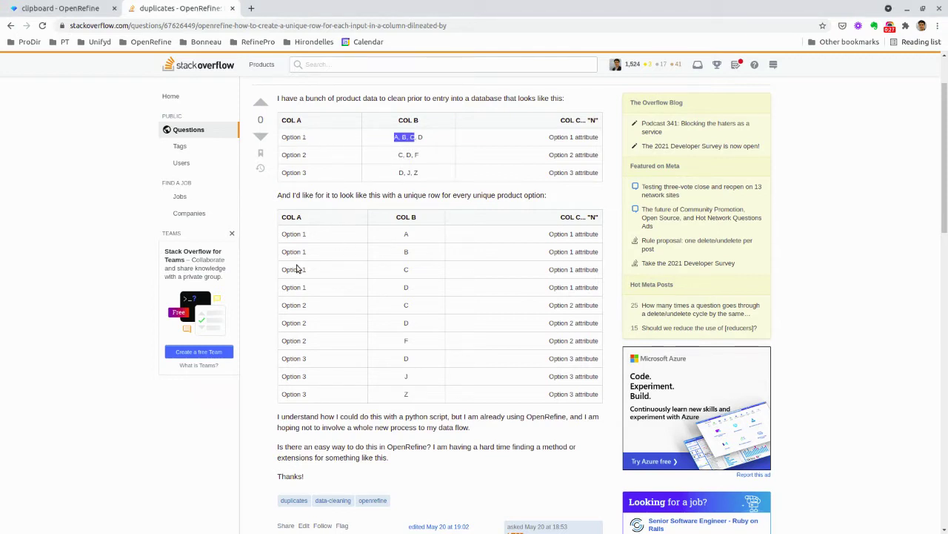
{"action": "left_click_drag", "start_coordinate": [287, 288], "coordinate": [419, 278]}
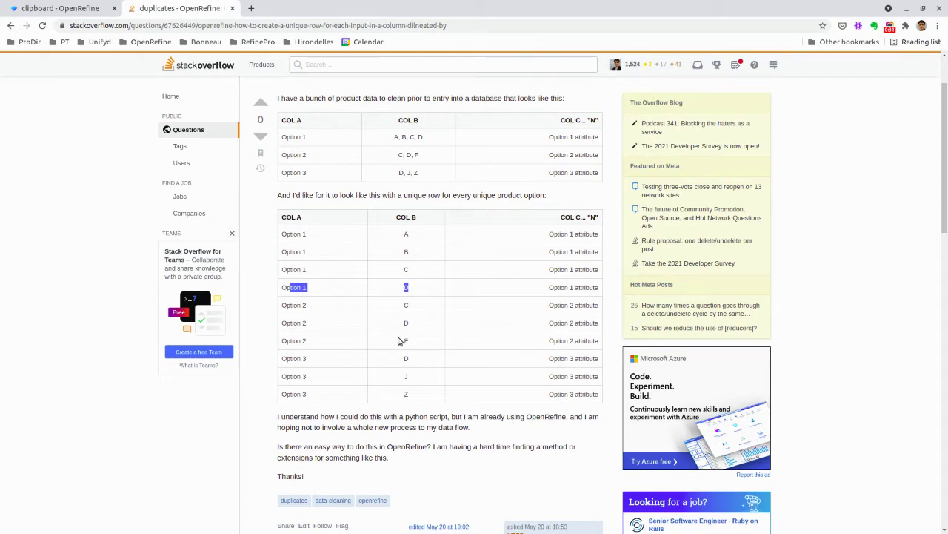
{"action": "left_click", "coordinate": [68, 7]}
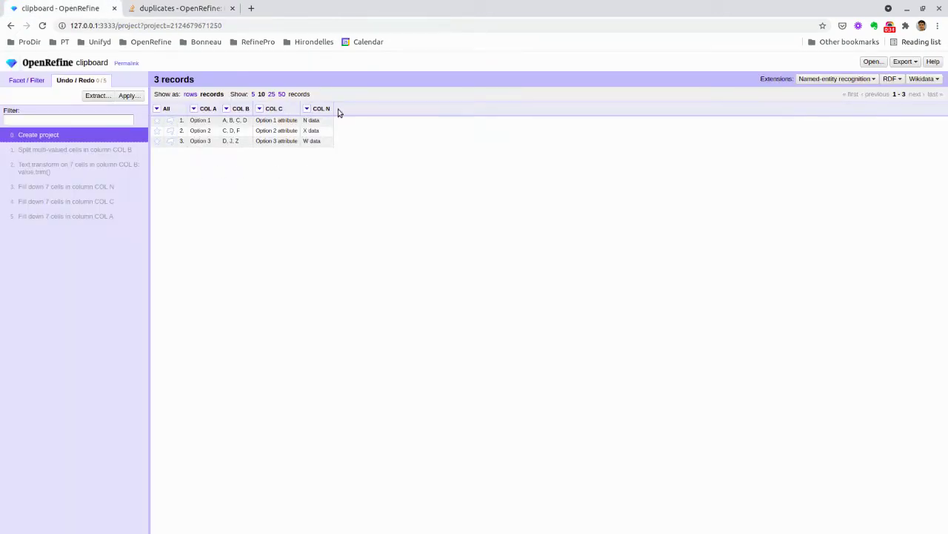
Step: Show the Facet / Filter panel, recheck the question, and bring up COL B's column menu
{"action": "left_click", "coordinate": [22, 80]}
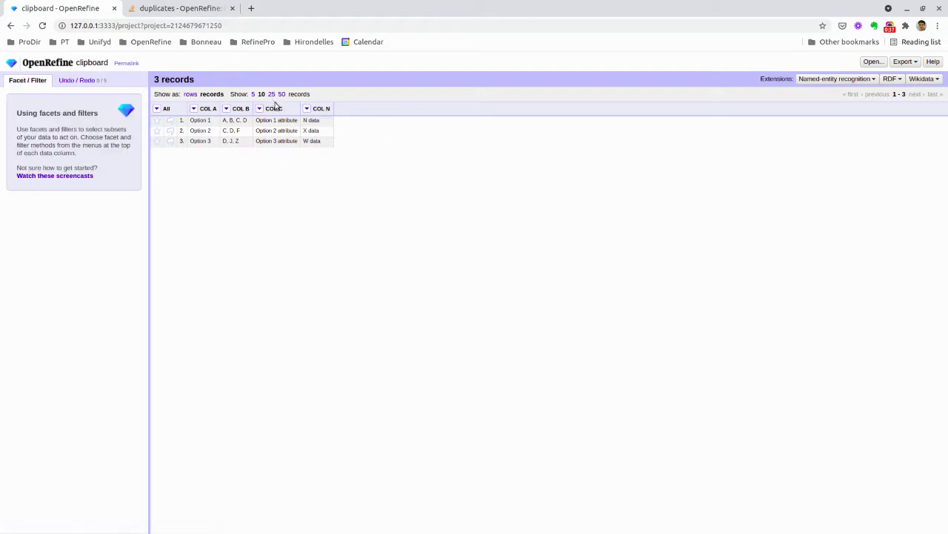
{"action": "left_click", "coordinate": [152, 6]}
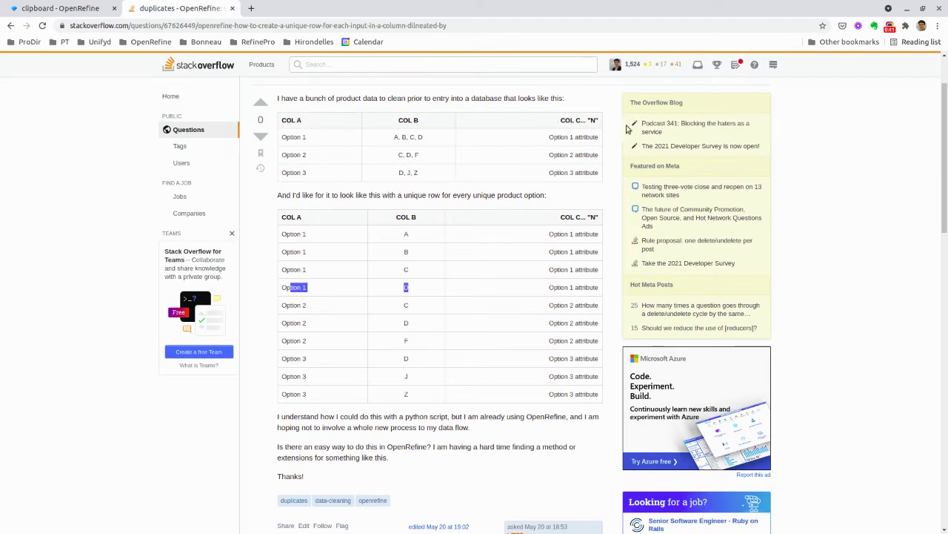
{"action": "left_click", "coordinate": [75, 7]}
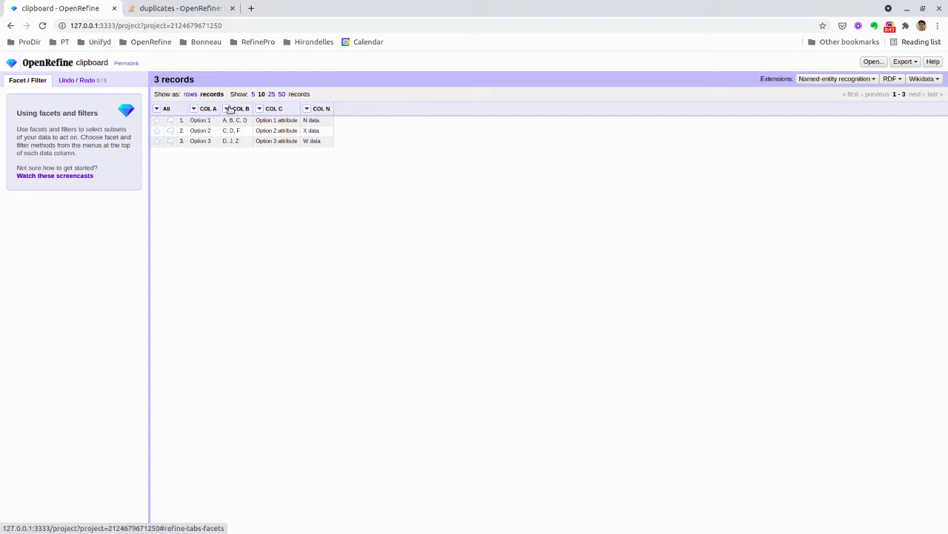
{"action": "left_click", "coordinate": [227, 108]}
Step: Split COL B's multi-valued cells on commas into separate rows
{"action": "mouse_move", "coordinate": [247, 159]}
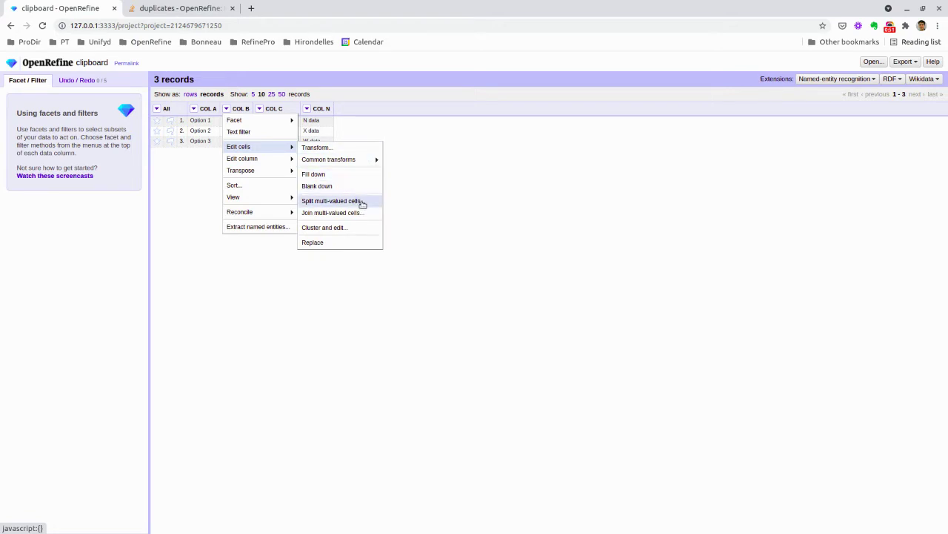
{"action": "left_click", "coordinate": [373, 205]}
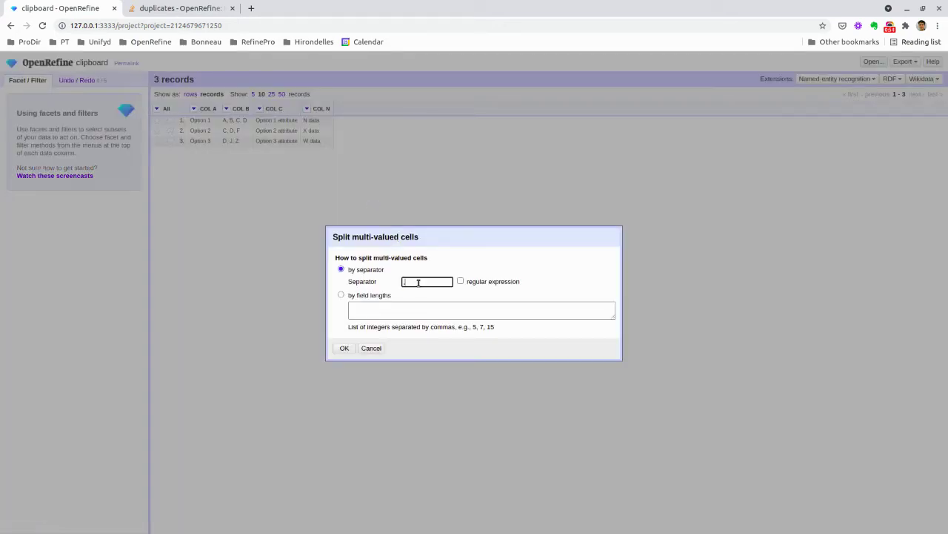
{"action": "left_click", "coordinate": [341, 348]}
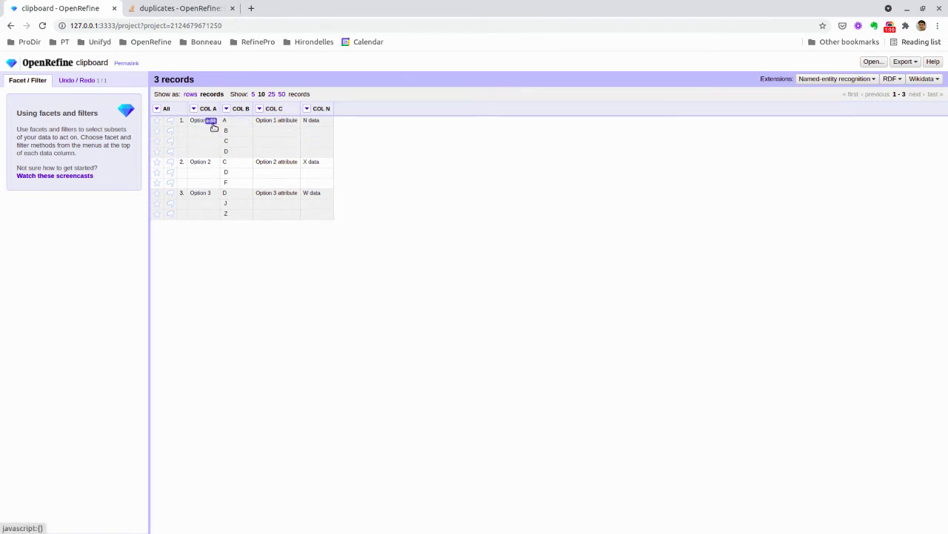
Step: Trim leading and trailing whitespace from the COL B values
{"action": "left_click", "coordinate": [228, 108]}
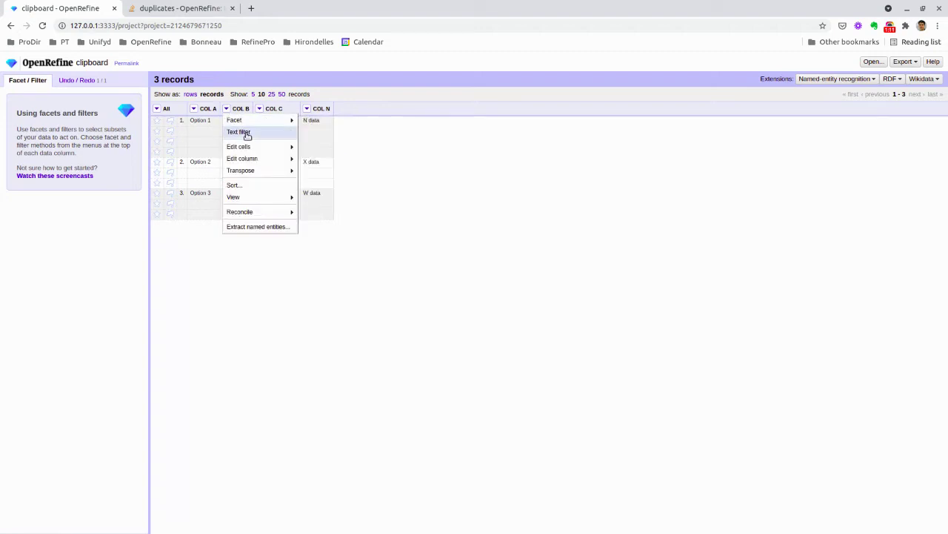
{"action": "mouse_move", "coordinate": [251, 146]}
{"action": "mouse_move", "coordinate": [324, 159]}
{"action": "left_click", "coordinate": [408, 158]}
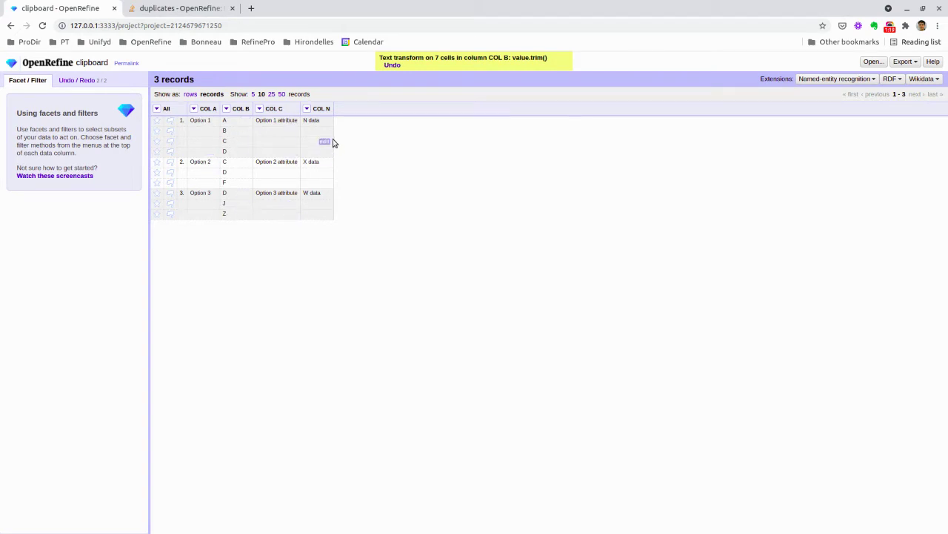
Step: Fill COL N down so the N data, X data and W data values reach every split row
{"action": "left_click", "coordinate": [308, 109]}
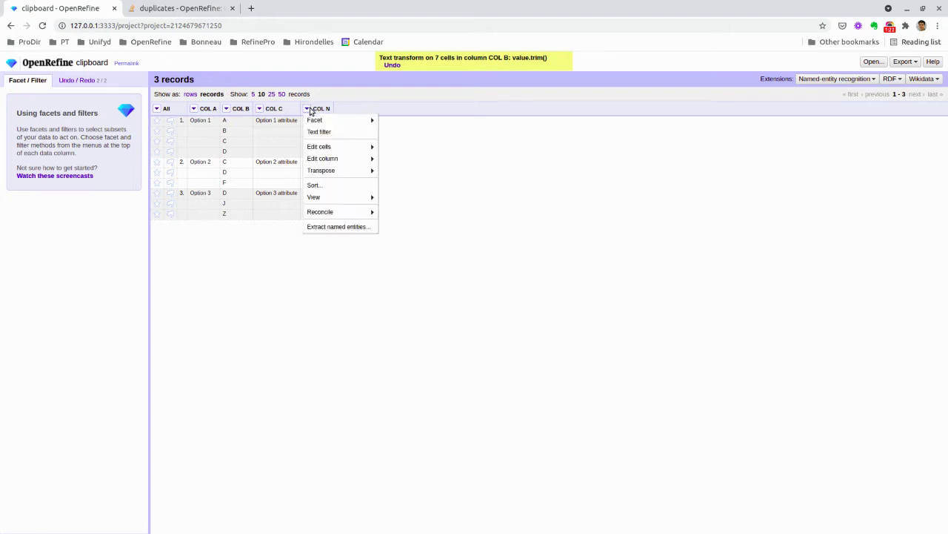
{"action": "mouse_move", "coordinate": [323, 157]}
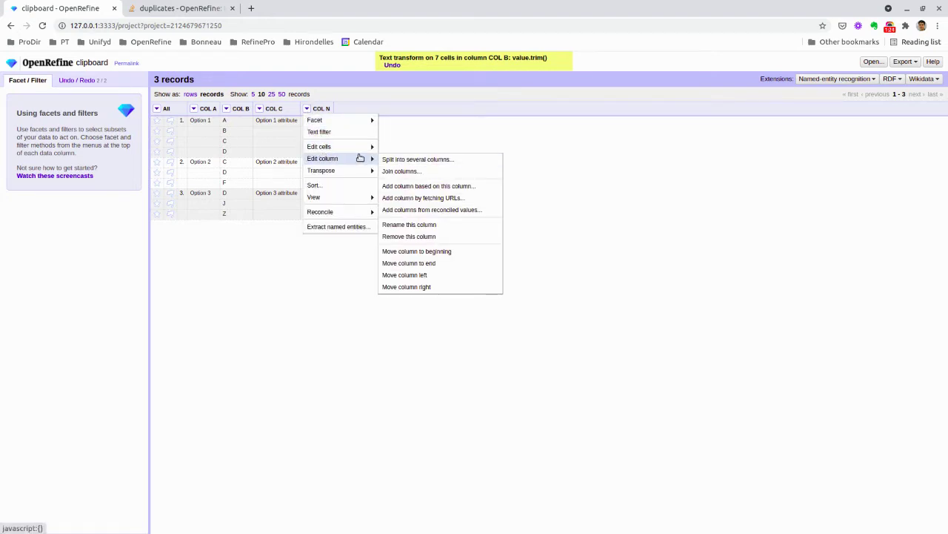
{"action": "mouse_move", "coordinate": [348, 148]}
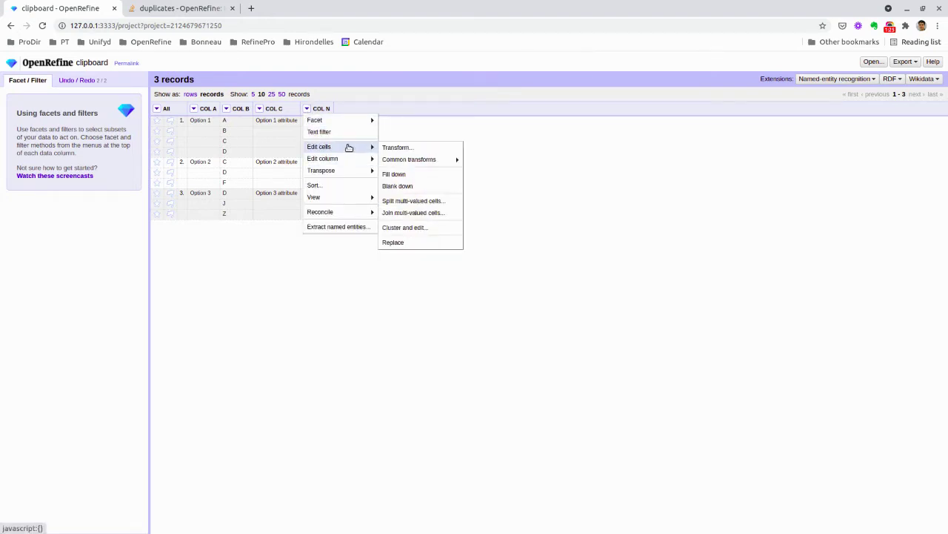
{"action": "left_click", "coordinate": [417, 179]}
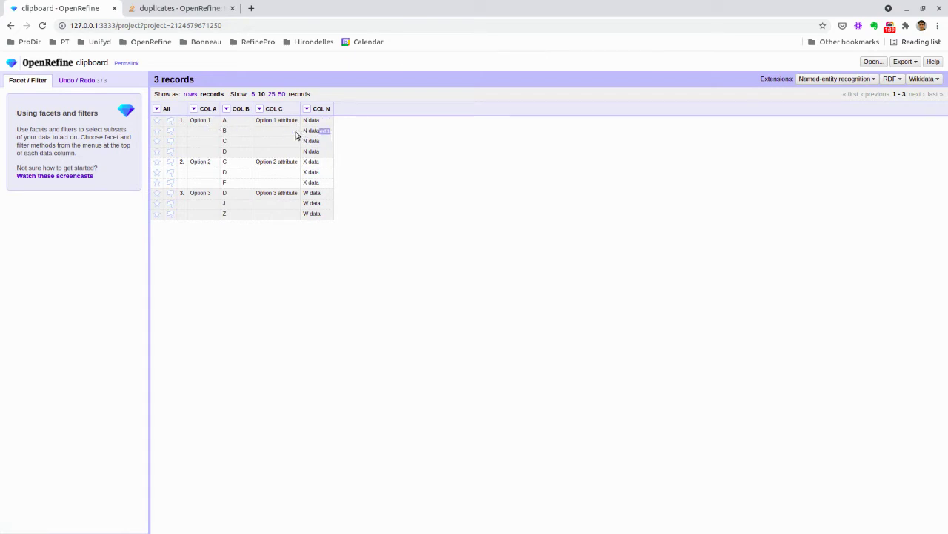
Step: Start a COL C custom text transform and enter row.record.cells['COL C'].value[0]
{"action": "left_click", "coordinate": [258, 109]}
{"action": "mouse_move", "coordinate": [294, 146]}
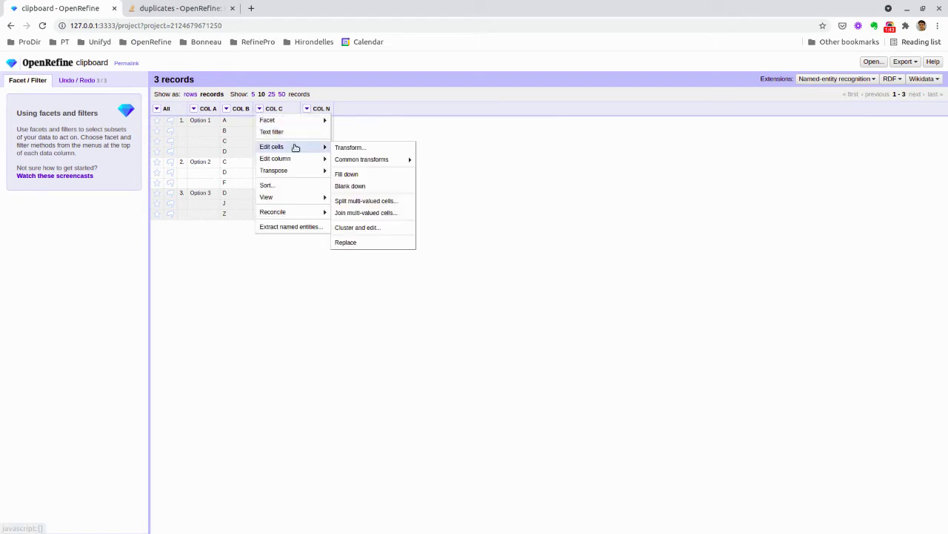
{"action": "left_click", "coordinate": [338, 146]}
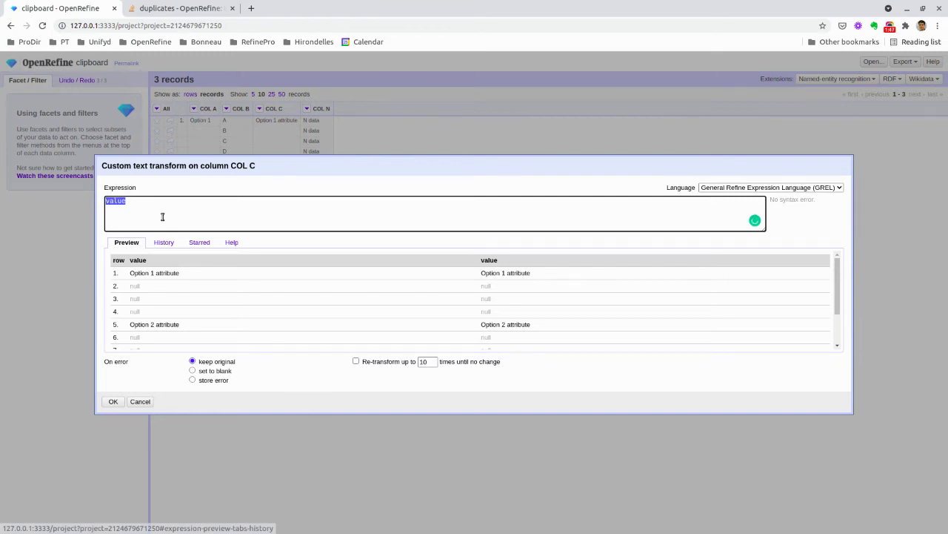
{"action": "type", "text": "row.record.co"}
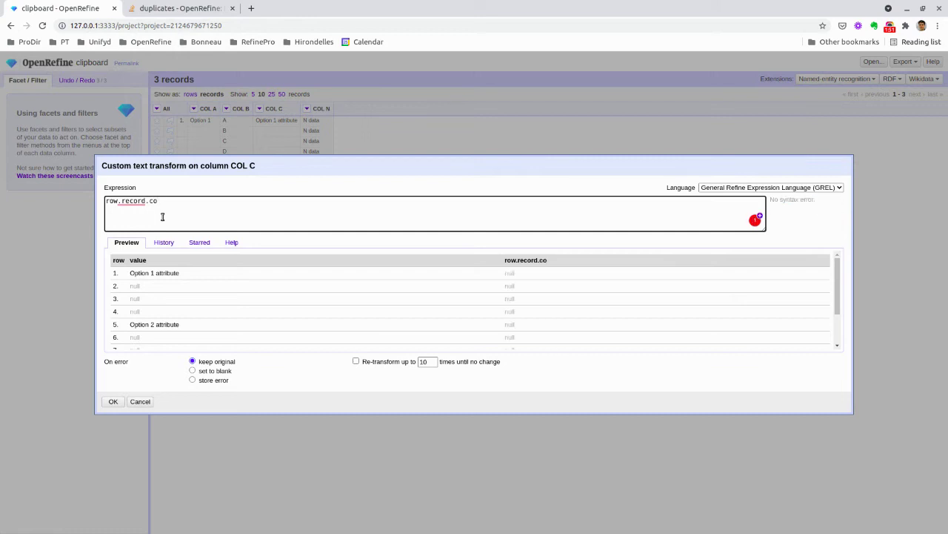
{"action": "key", "text": "BackSpace"}
{"action": "type", "text": "ells['COL C"}
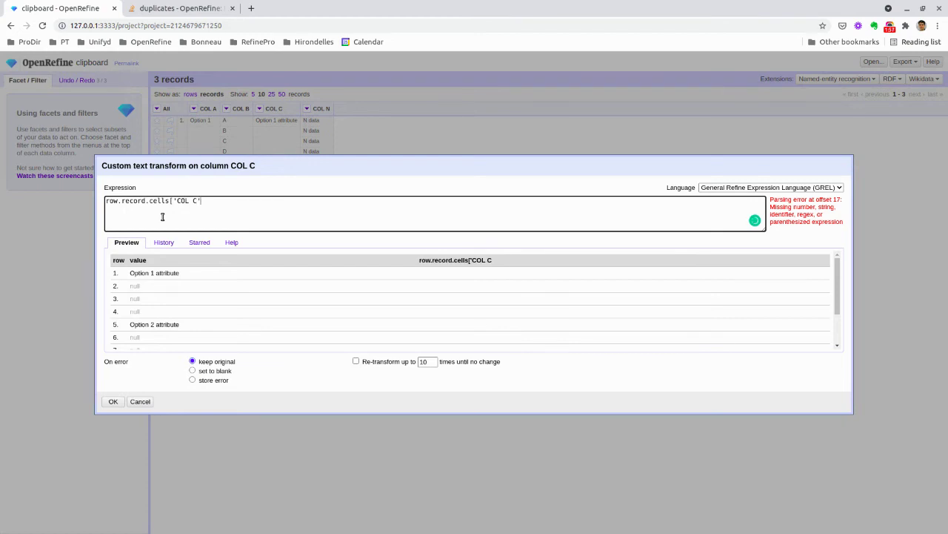
{"action": "type", "text": "'].value["}
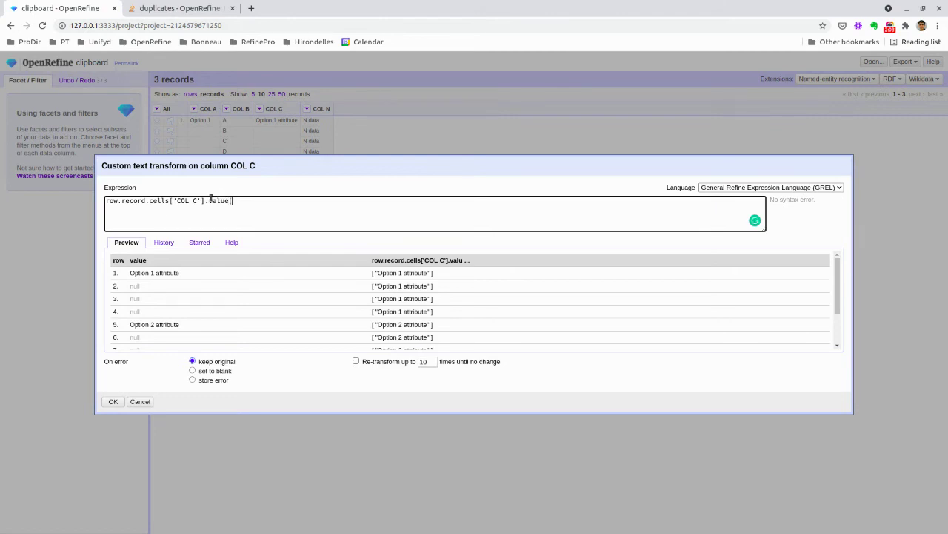
{"action": "type", "text": "0"}
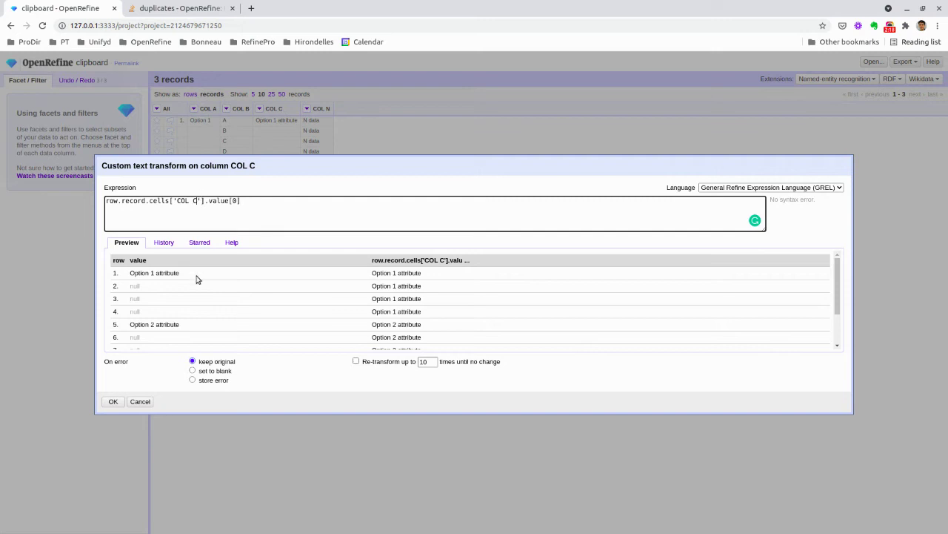
{"action": "key", "text": "BackSpace"}
{"action": "type", "text": "C"}
Step: Adjust the expression, briefly trying COL B, then apply it with COL C to fill every row
{"action": "left_click_drag", "start_coordinate": [228, 200], "coordinate": [106, 200]}
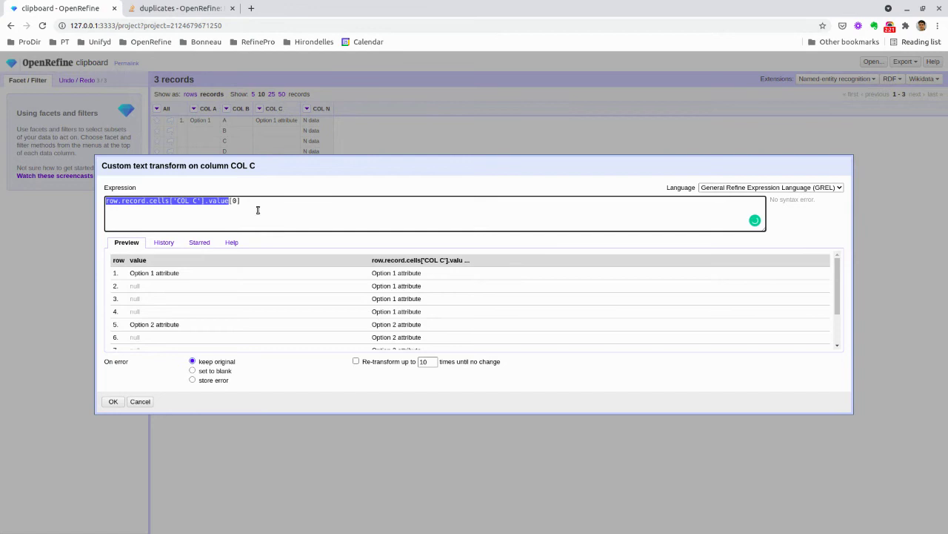
{"action": "left_click", "coordinate": [258, 209]}
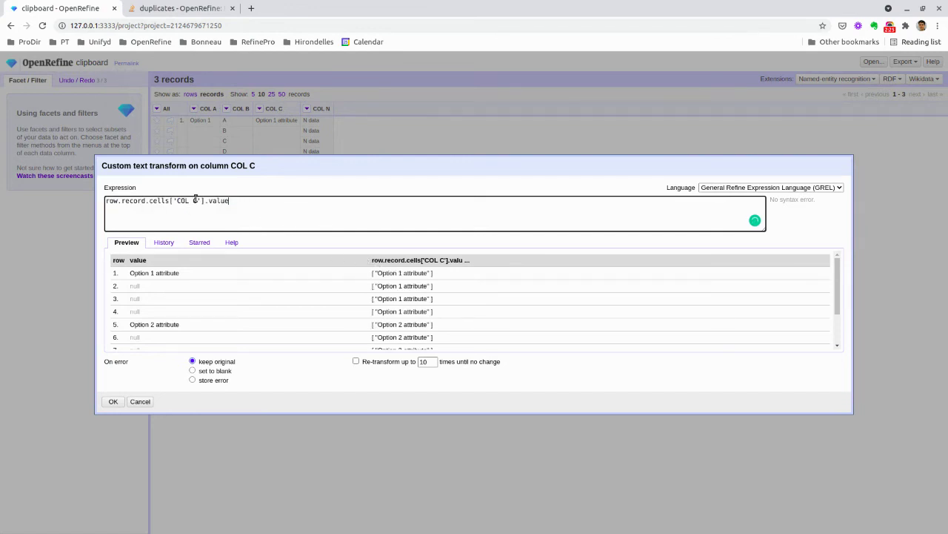
{"action": "key", "text": "BackSpace"}
{"action": "type", "text": "B"}
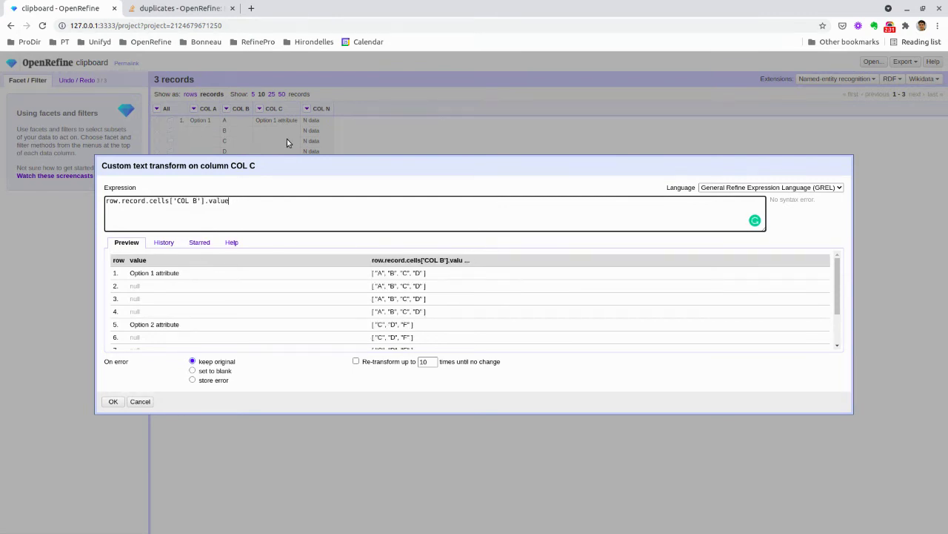
{"action": "type", "text": "[0]"}
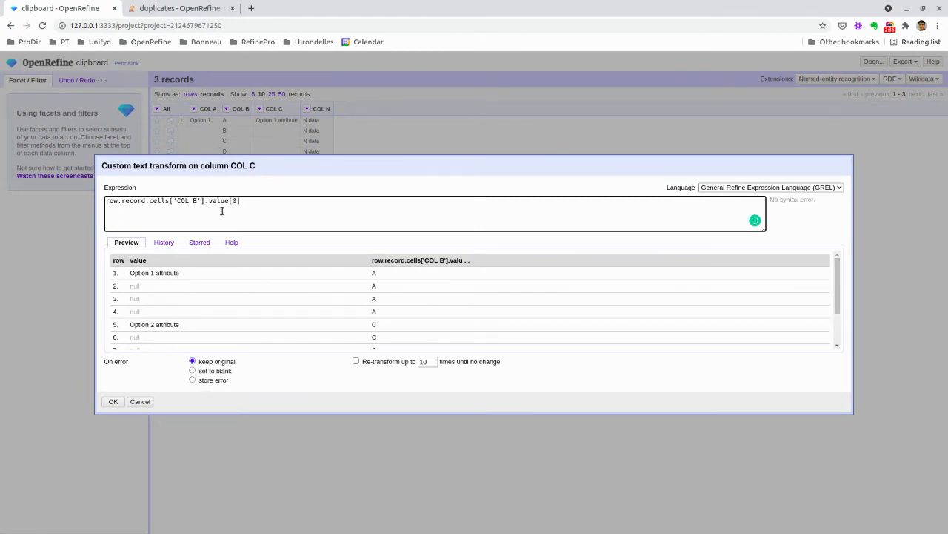
{"action": "key", "text": "BackSpace"}
{"action": "type", "text": "C"}
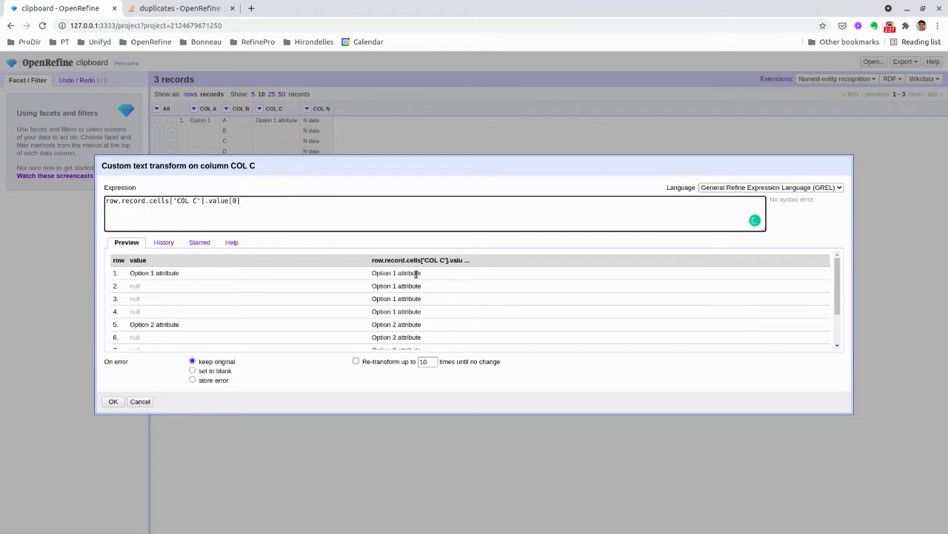
{"action": "left_click", "coordinate": [112, 401]}
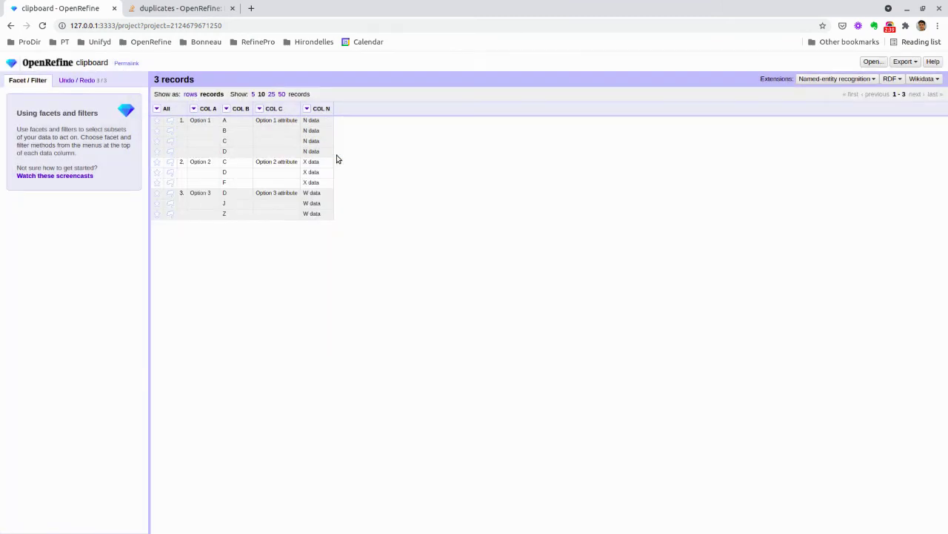
Step: Undo back to the COL B trim step and start a transform across all columns
{"action": "left_click", "coordinate": [74, 82]}
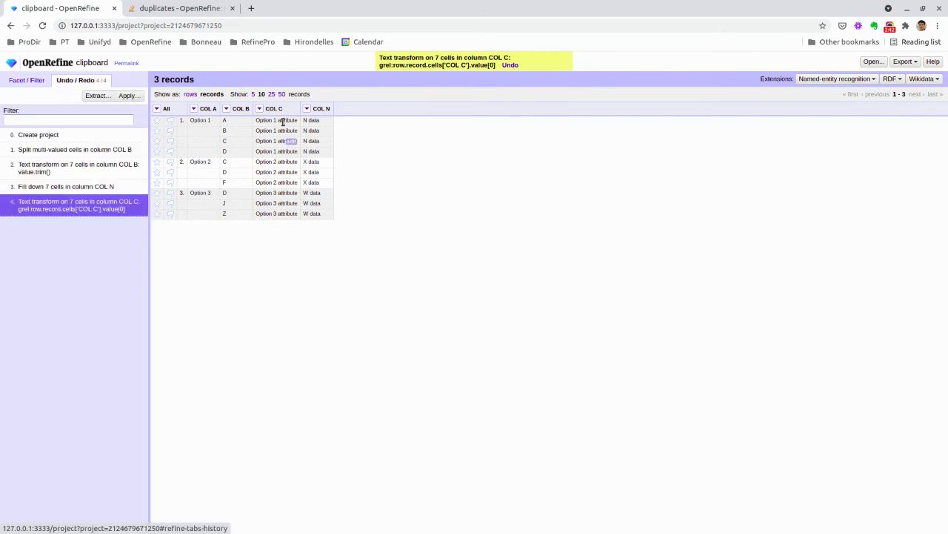
{"action": "left_click", "coordinate": [80, 168]}
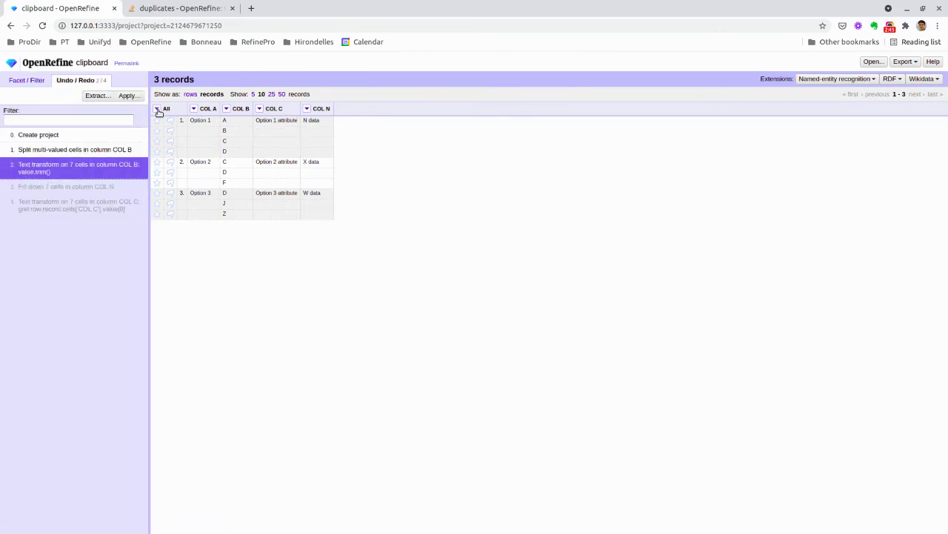
{"action": "left_click", "coordinate": [156, 109]}
{"action": "left_click", "coordinate": [162, 120]}
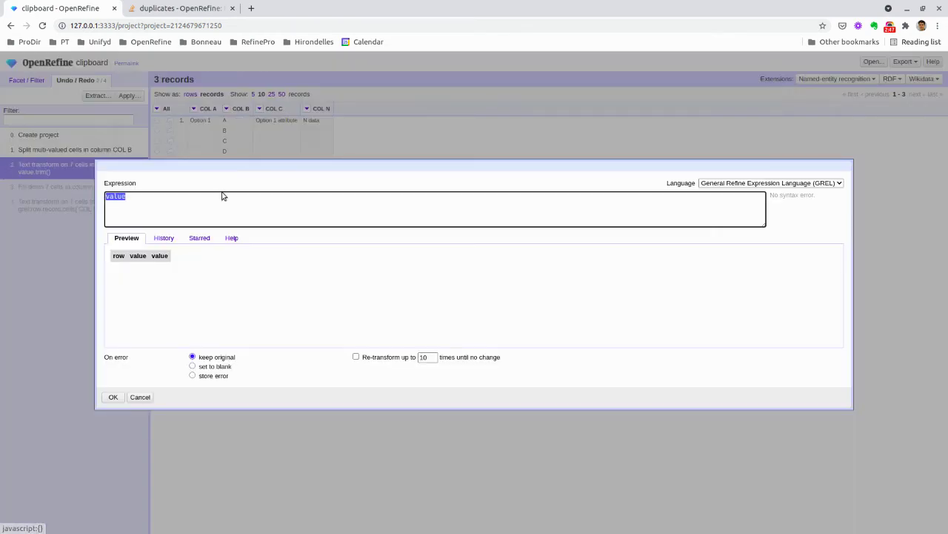
Step: Reuse the earlier expression with 'COL C' replaced, giving row.record.cells[columnName].value[0]
{"action": "left_click", "coordinate": [162, 237]}
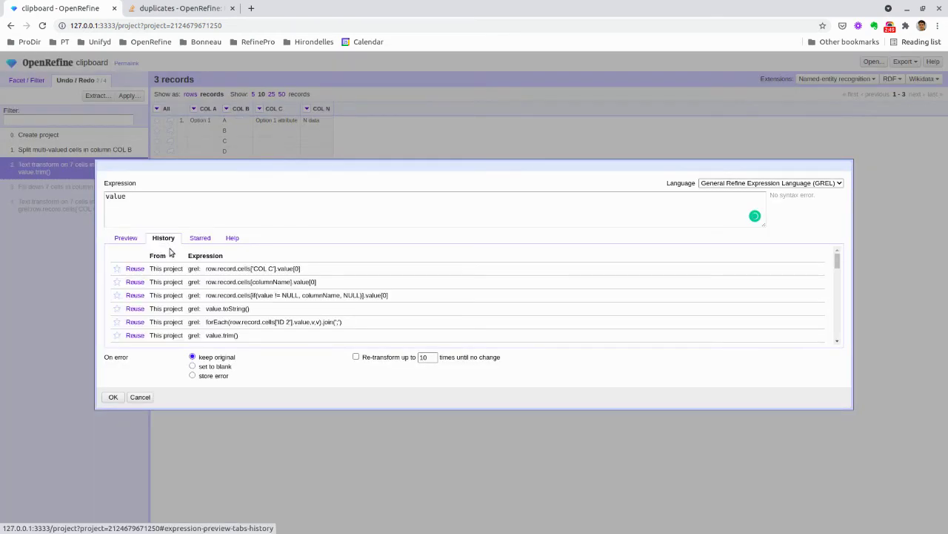
{"action": "left_click", "coordinate": [136, 269]}
{"action": "left_click", "coordinate": [184, 196]}
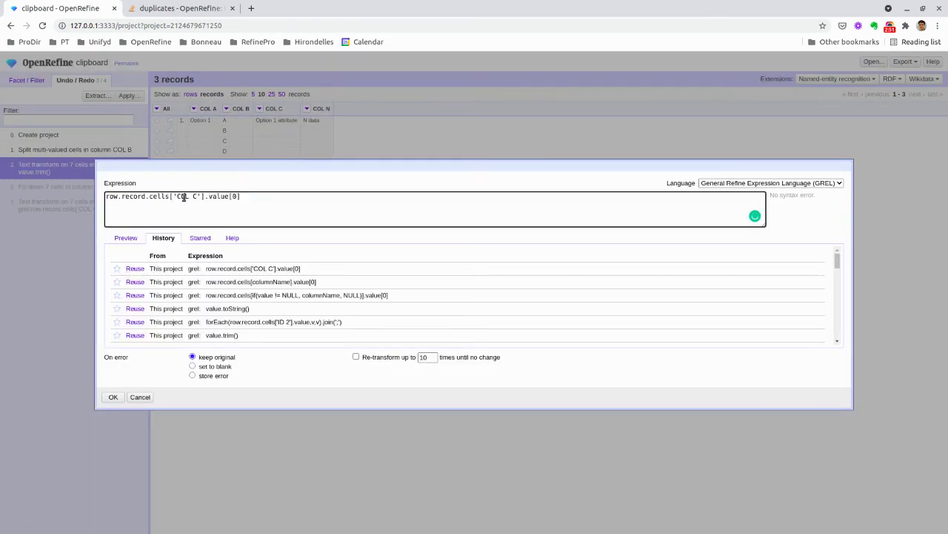
{"action": "left_click_drag", "start_coordinate": [173, 196], "coordinate": [196, 197]}
{"action": "type", "text": "columnName"}
{"action": "left_click", "coordinate": [112, 397]}
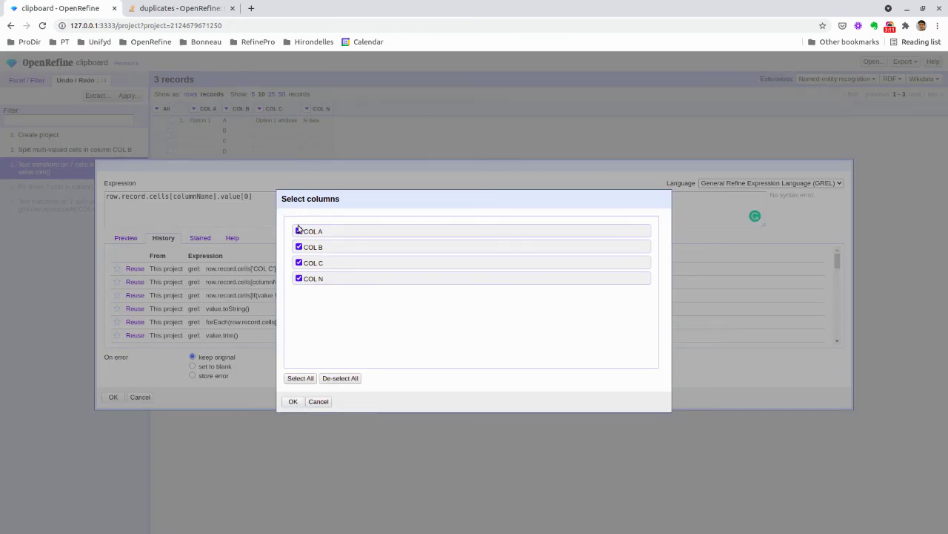
Step: Apply the transform to COL C, COL N and COL A, excluding COL B, with COL A last
{"action": "left_click", "coordinate": [300, 248]}
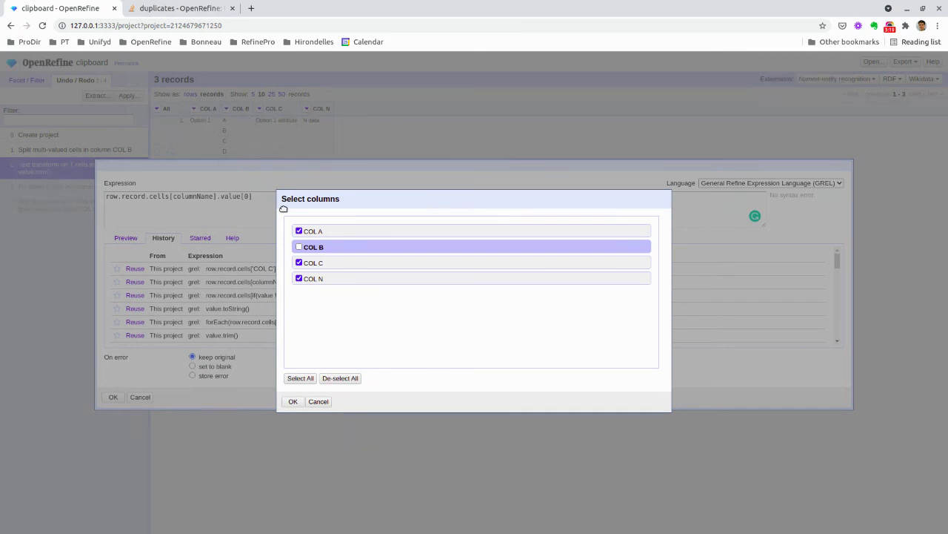
{"action": "left_click", "coordinate": [298, 232]}
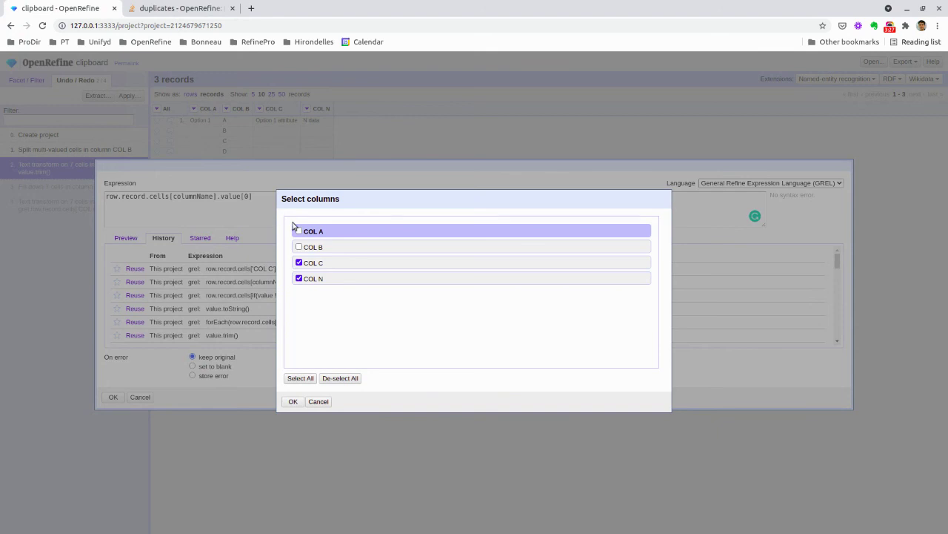
{"action": "left_click_drag", "start_coordinate": [335, 232], "coordinate": [340, 291]}
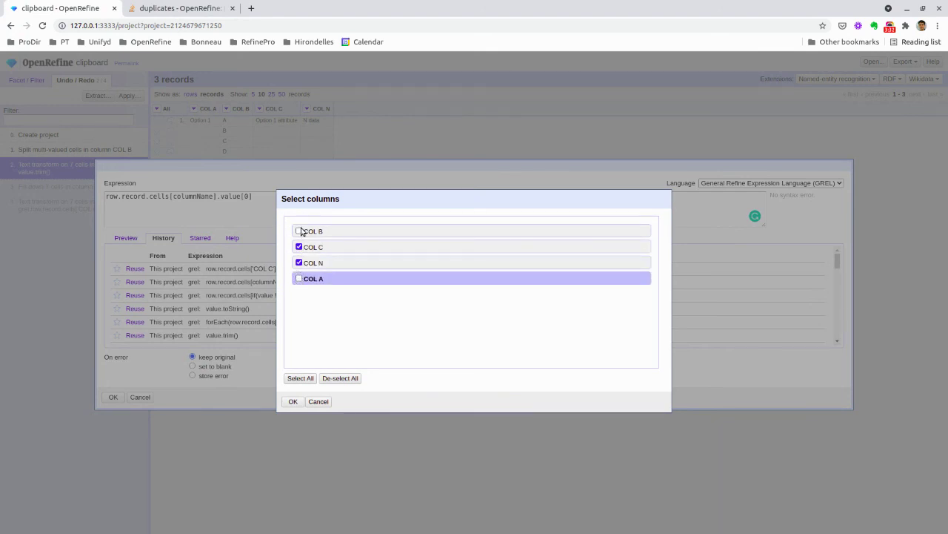
{"action": "left_click", "coordinate": [299, 278]}
{"action": "left_click", "coordinate": [294, 402]}
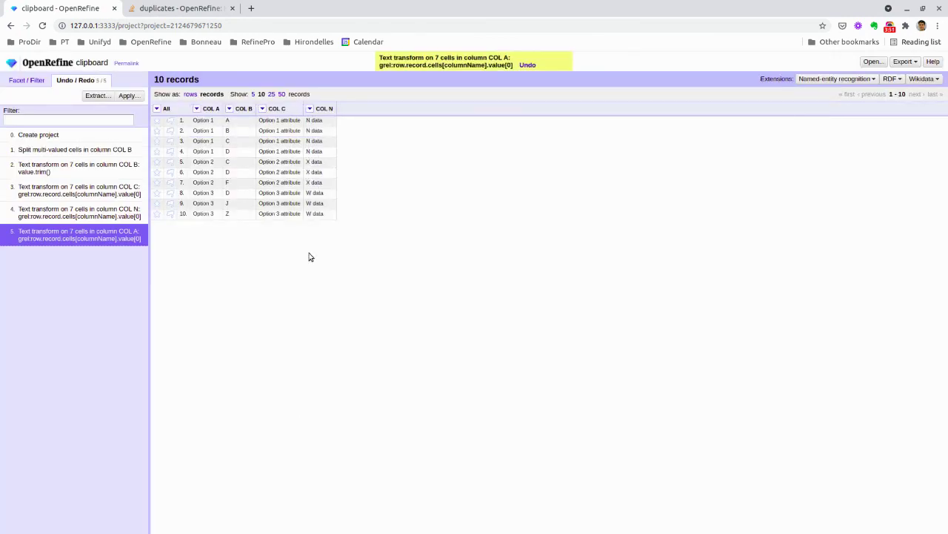